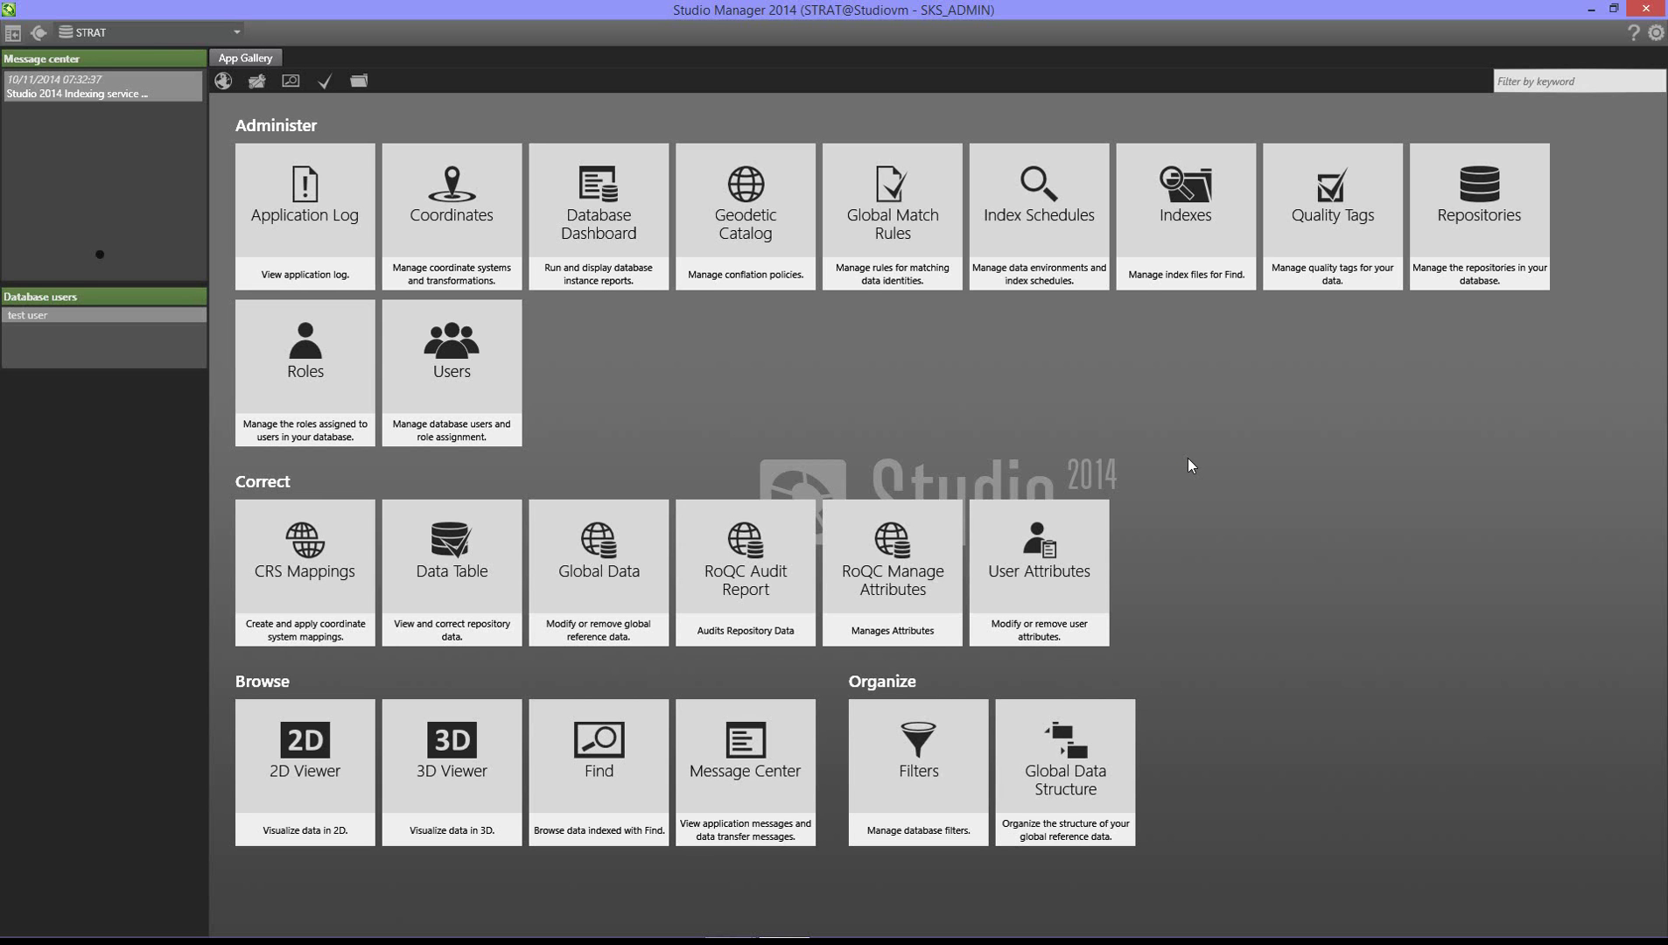
Step: Launch the RoQC Audit Report app from the App Gallery's Correct section
{"action": "left_click", "coordinate": [757, 556]}
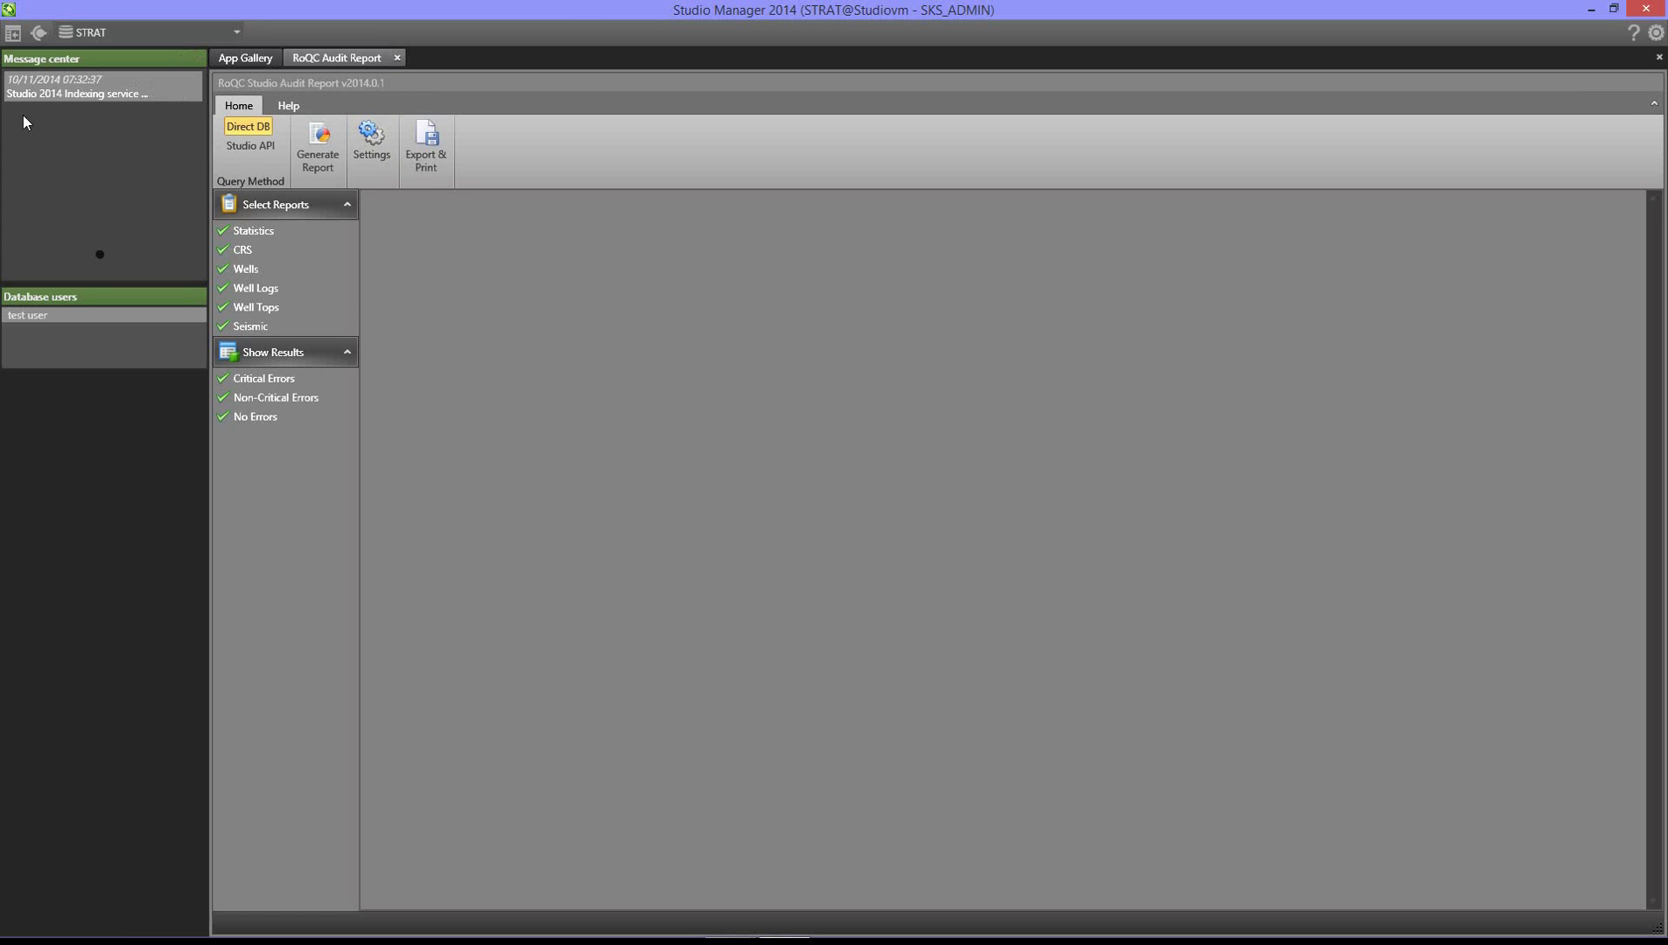
Step: Hide the side message panel and toggle the Statistics, Wells and Well Logs report selections
{"action": "left_click", "coordinate": [14, 35]}
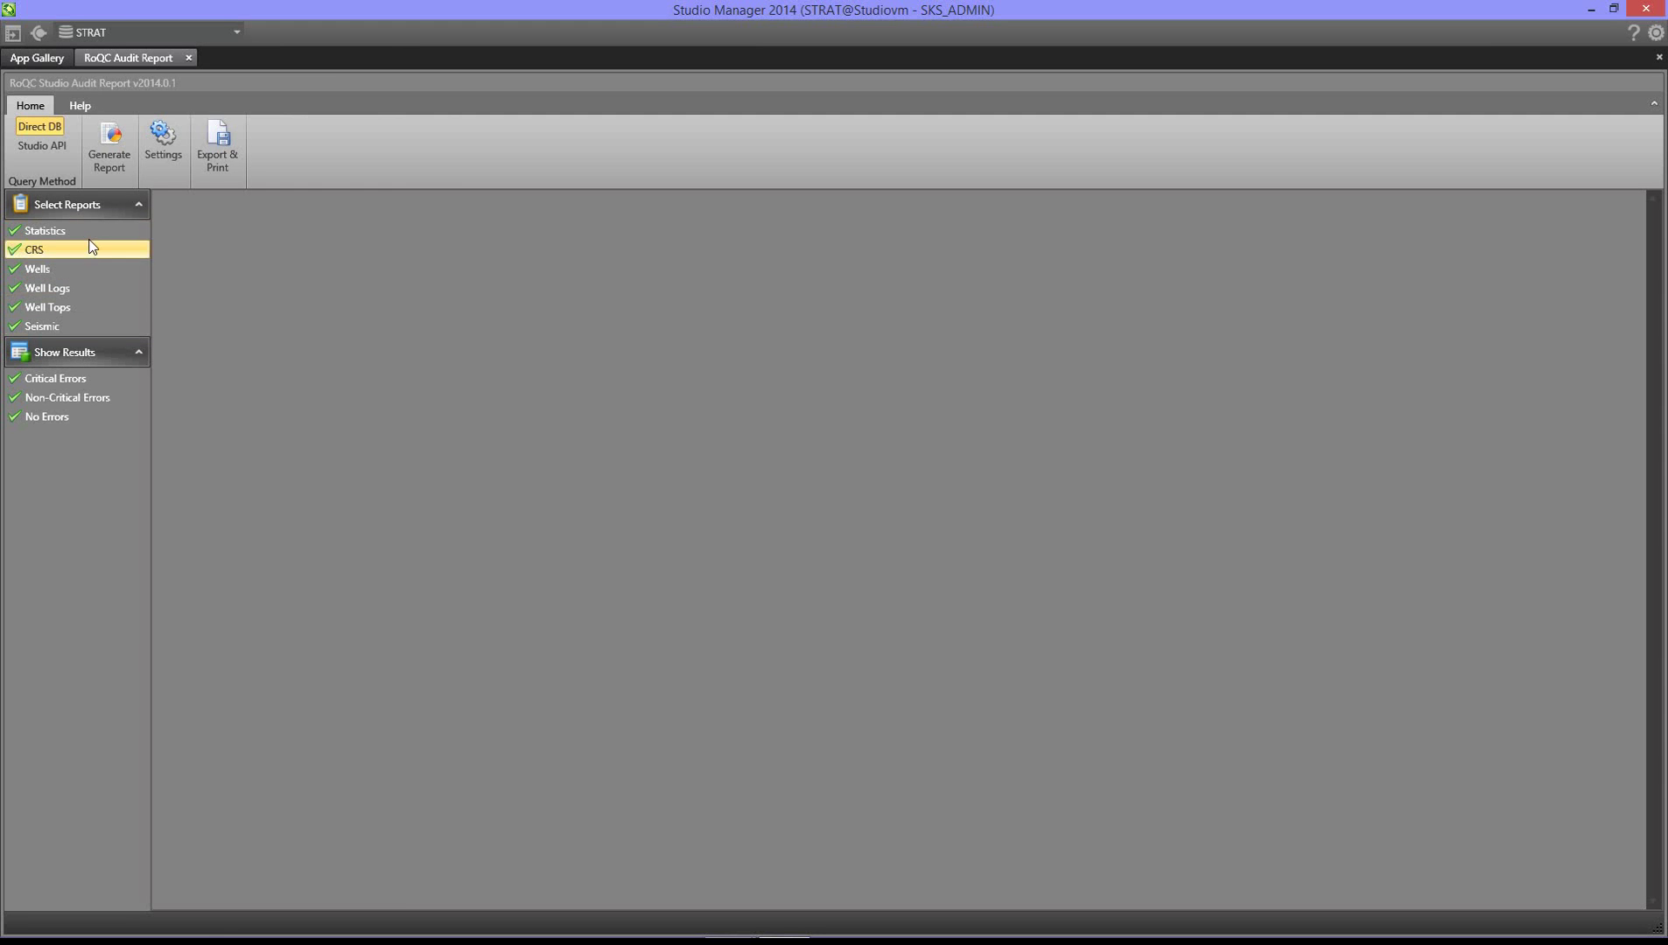
{"action": "left_click", "coordinate": [52, 230]}
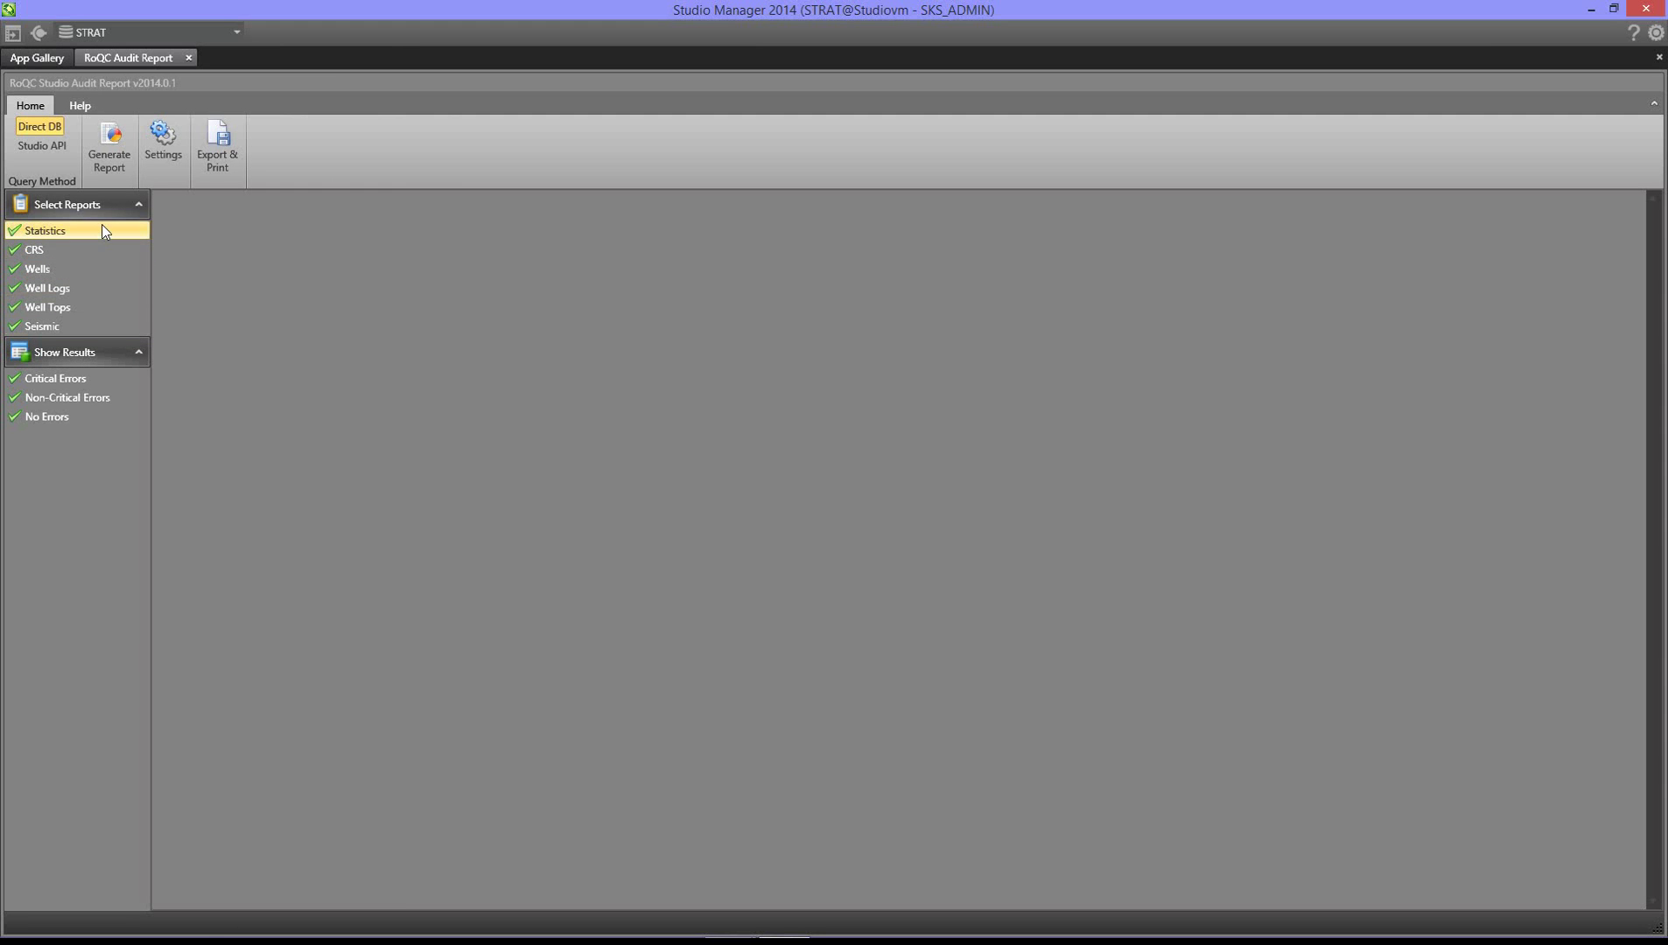
{"action": "left_click", "coordinate": [48, 271]}
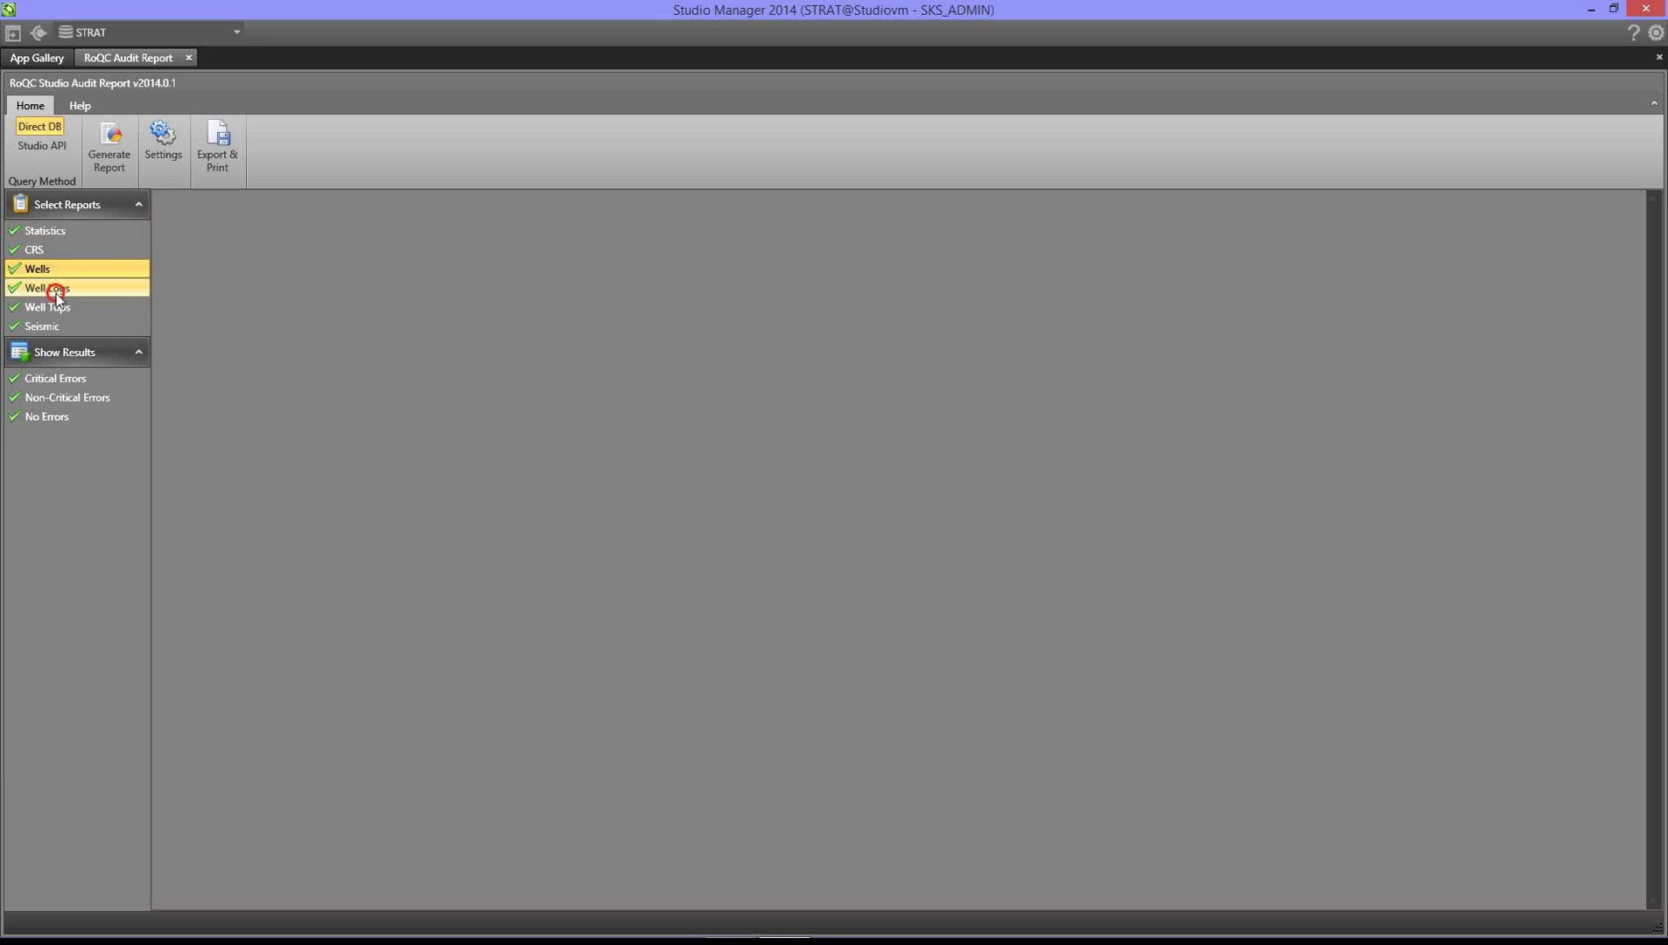
{"action": "left_click", "coordinate": [47, 288]}
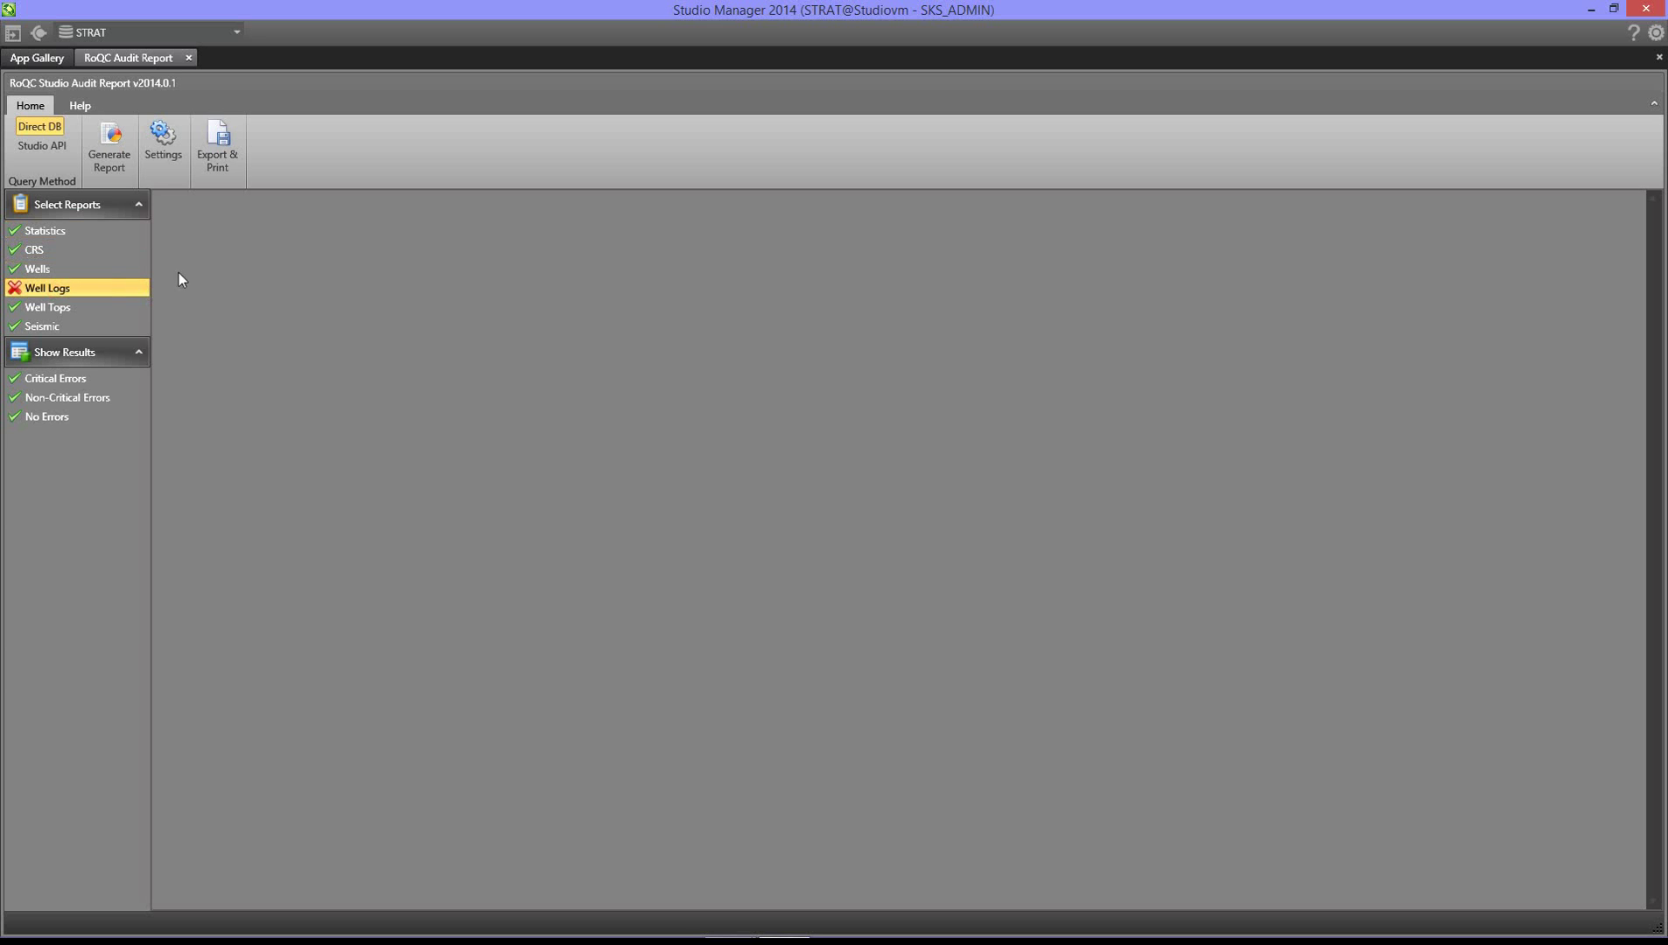
Step: Generate the report and wait for the audits to finish rendering
{"action": "left_click", "coordinate": [111, 138]}
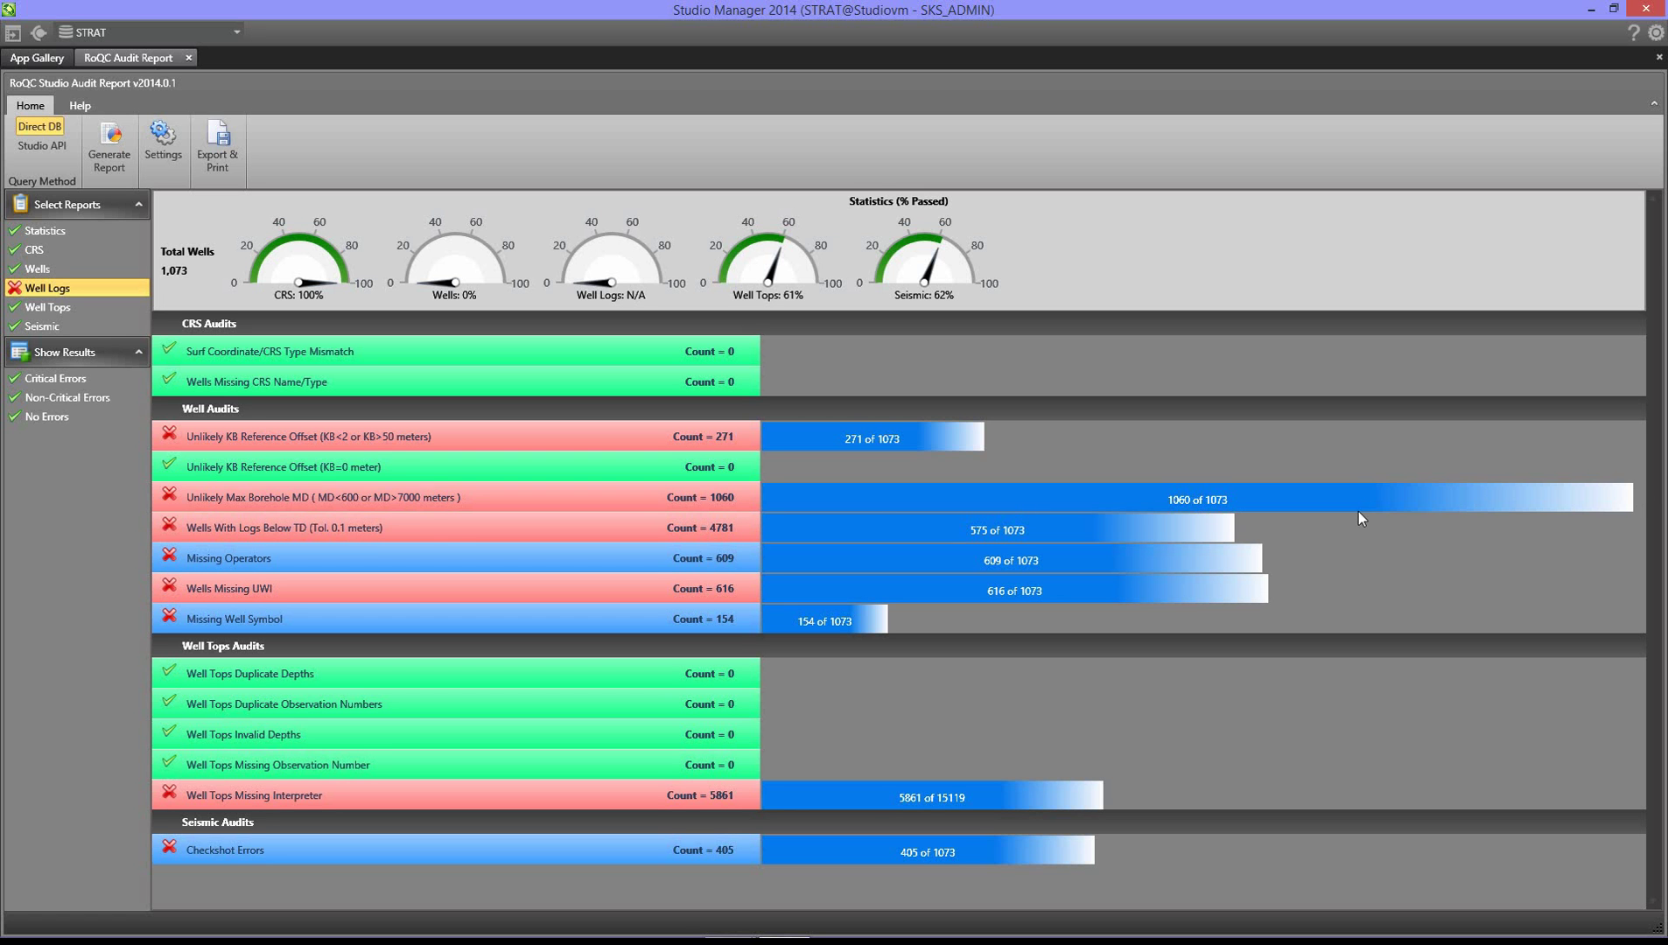
Step: Select Missing Operators, then open the Wells With Logs Below TD detail table
{"action": "left_click", "coordinate": [600, 558]}
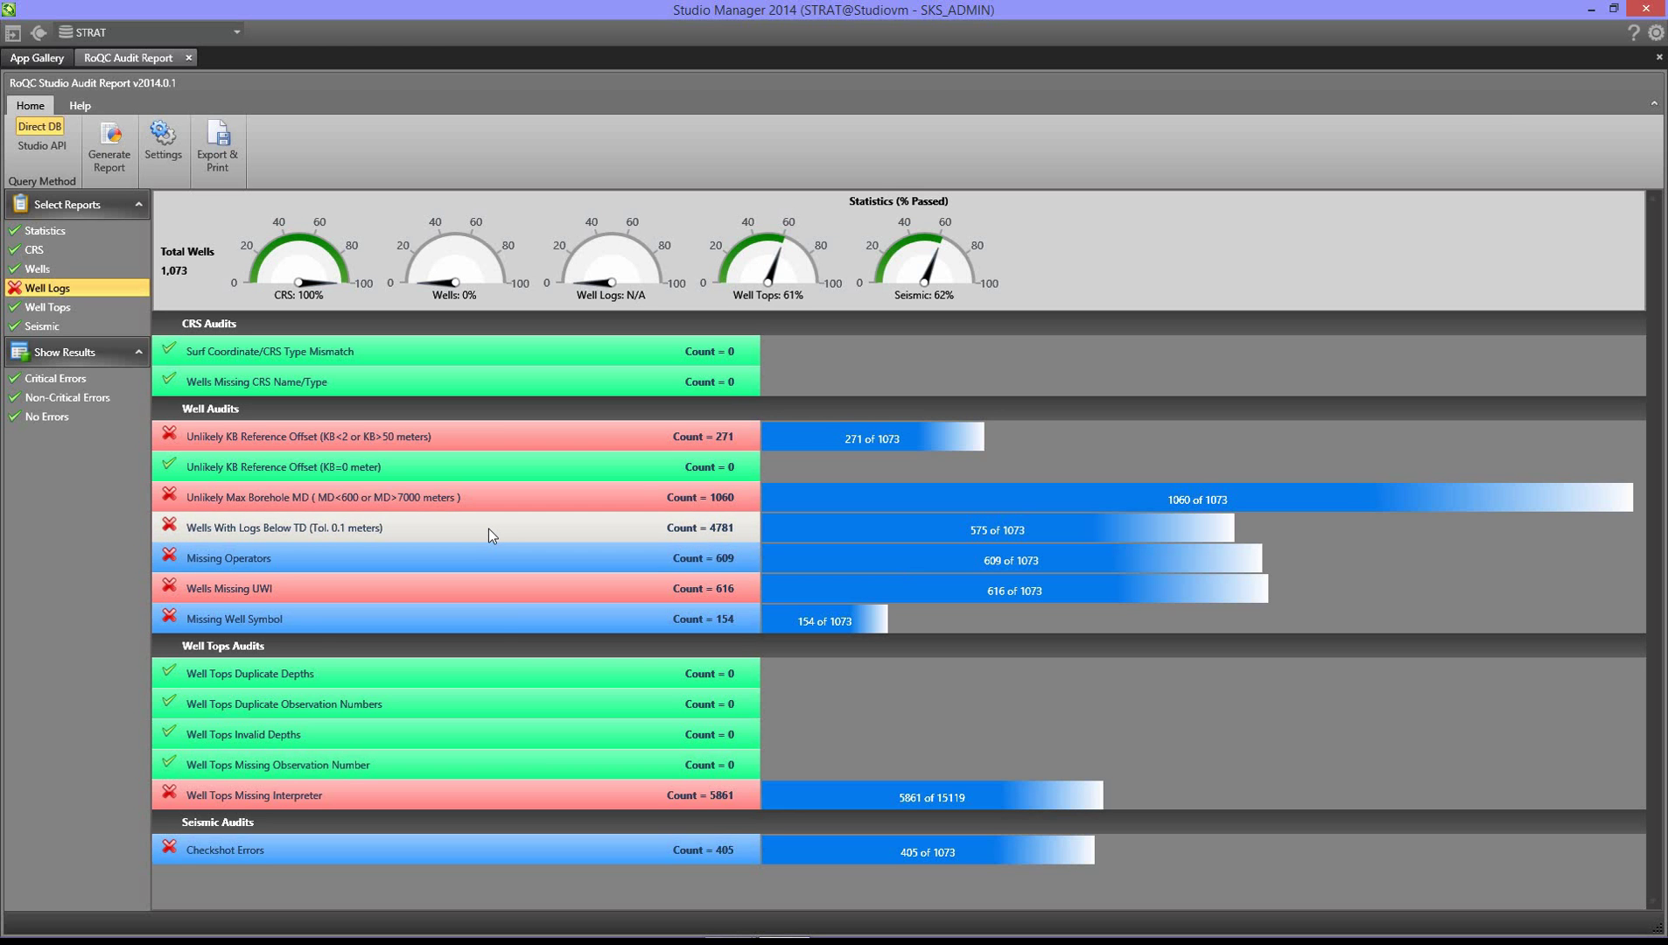
{"action": "left_click", "coordinate": [489, 529]}
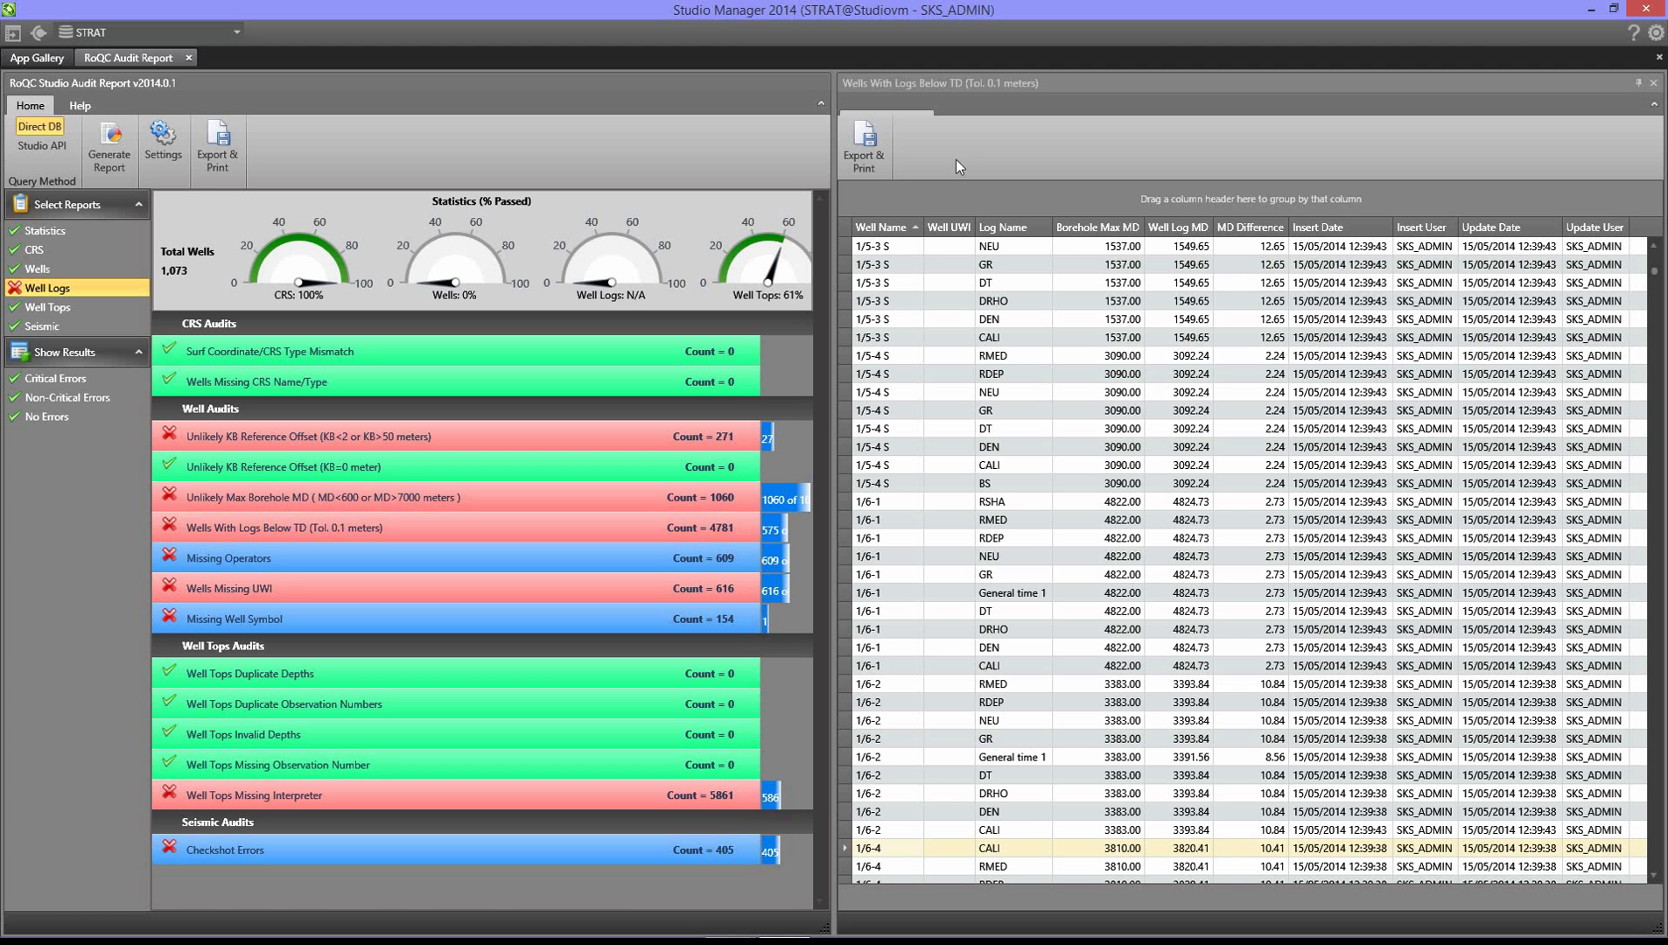
{"action": "left_click", "coordinate": [868, 144]}
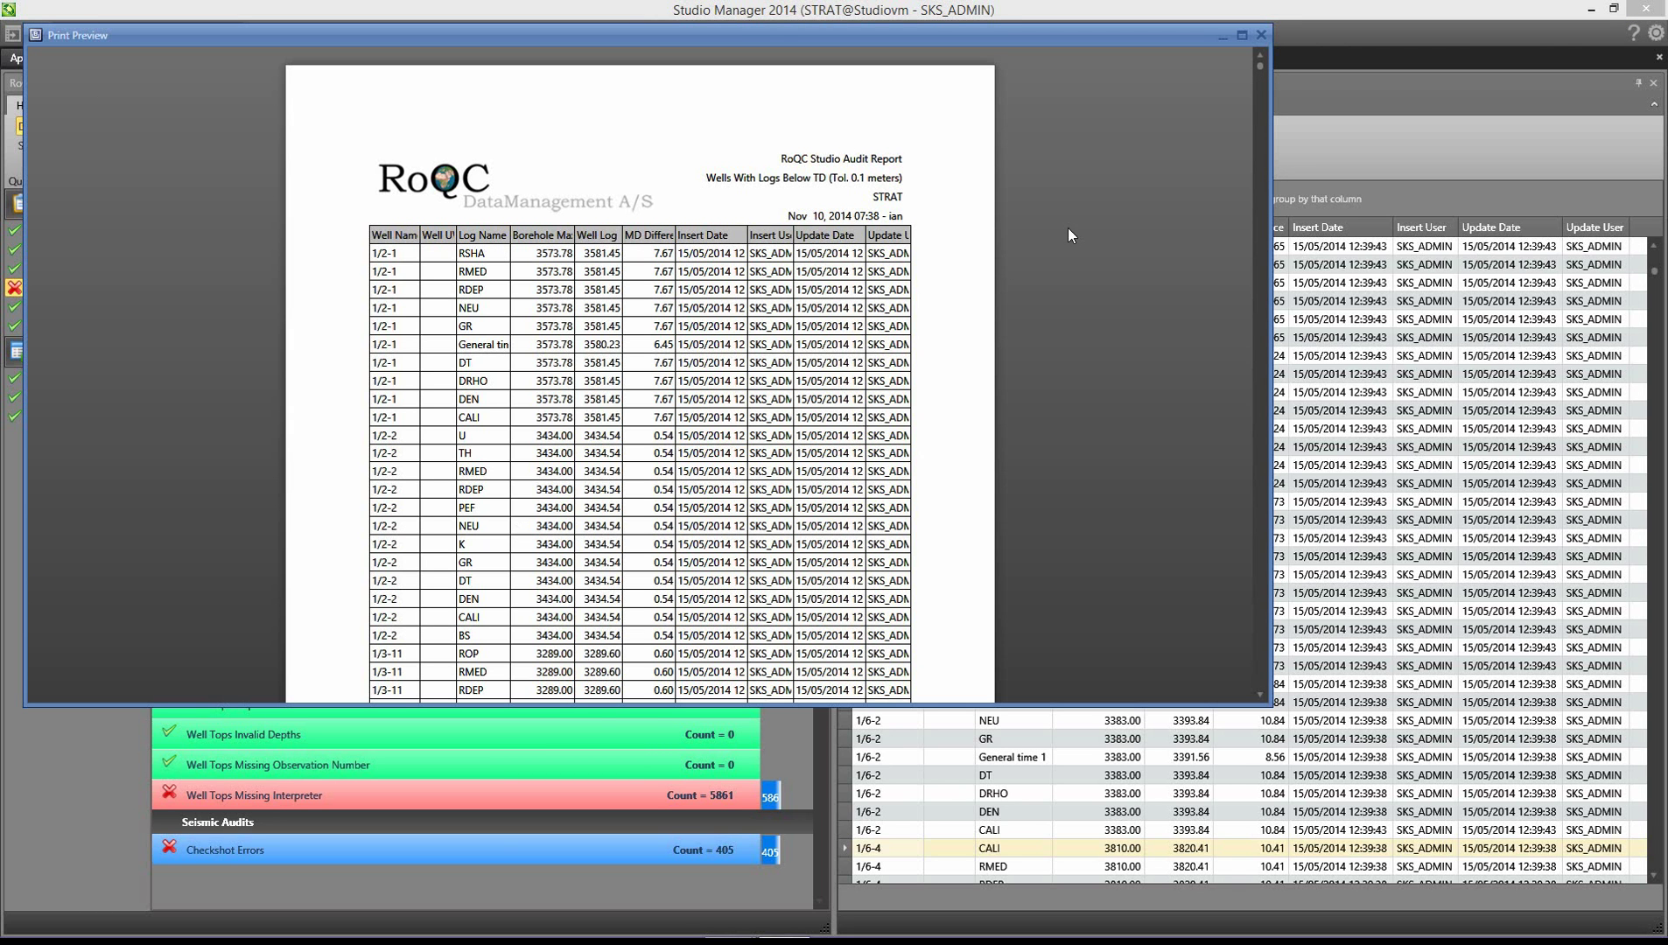
{"action": "left_click", "coordinate": [1261, 35]}
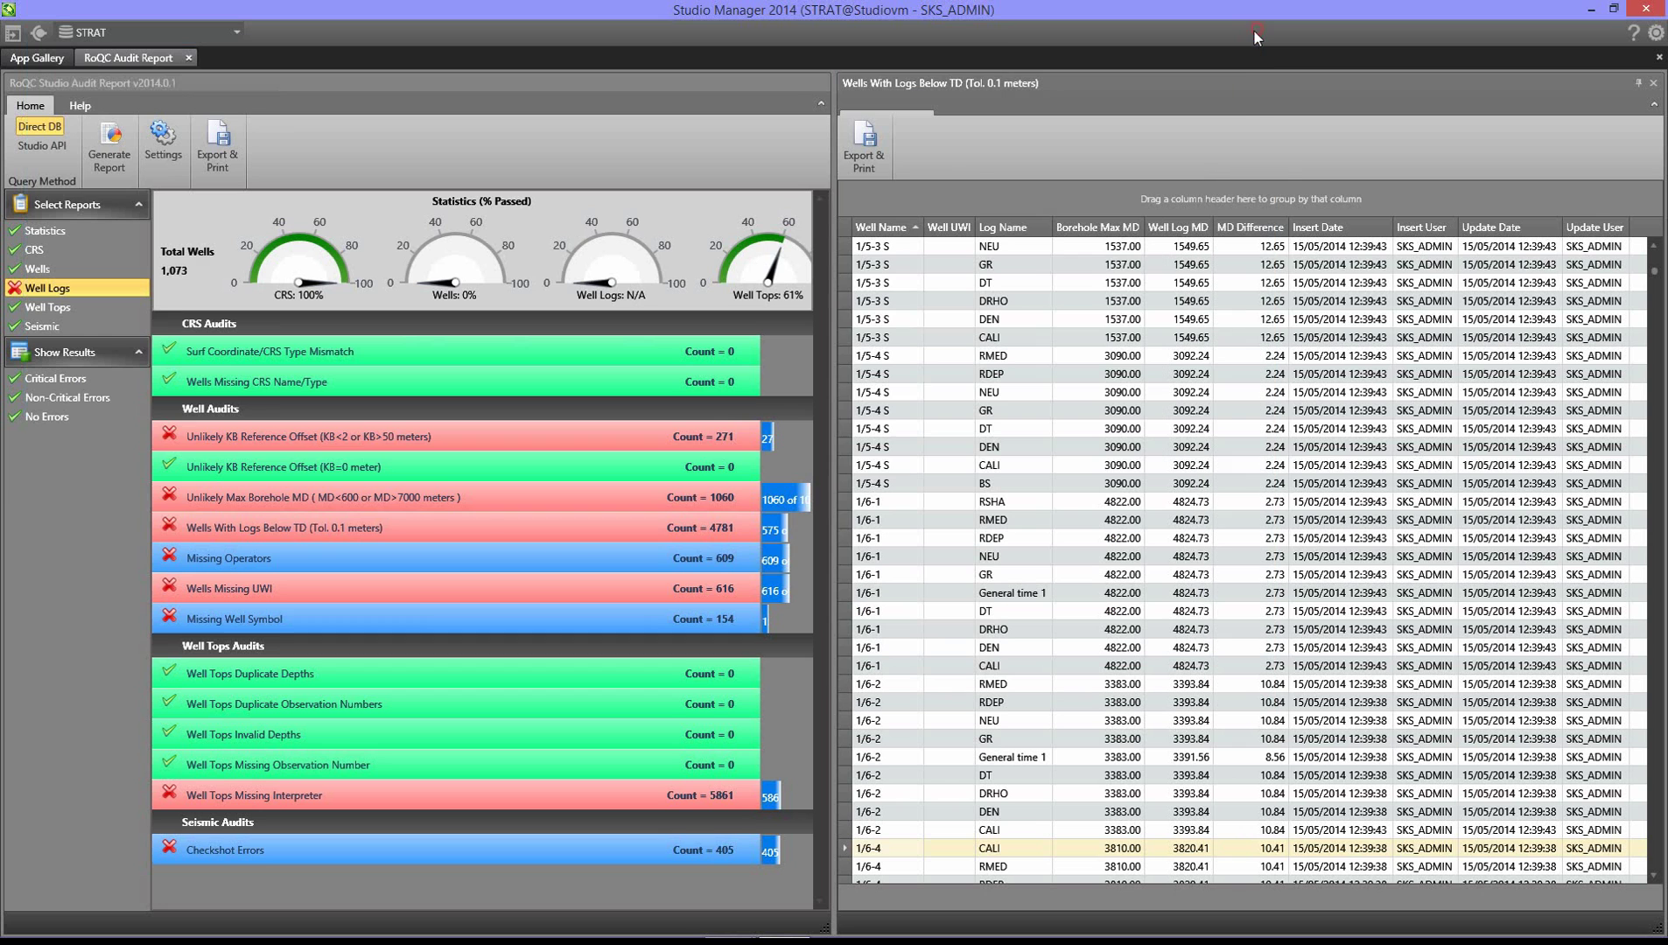
Step: Close the detail table and open the Statistic Results table from the statistics gauges
{"action": "left_click", "coordinate": [1655, 83]}
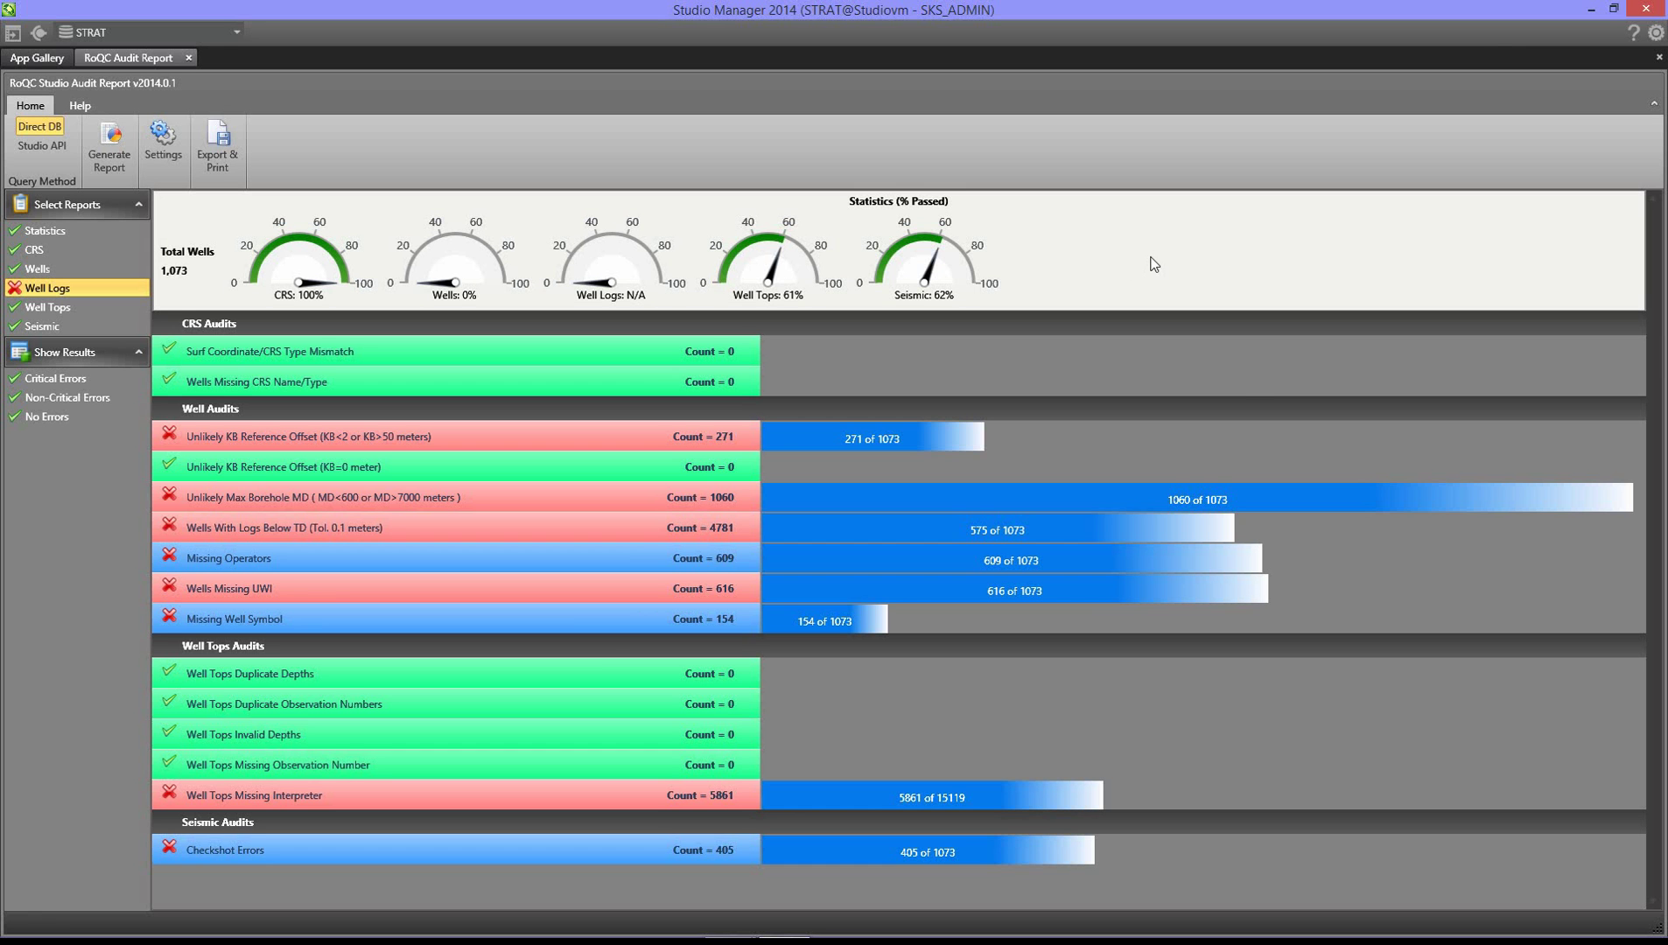
{"action": "double_click", "coordinate": [1095, 260]}
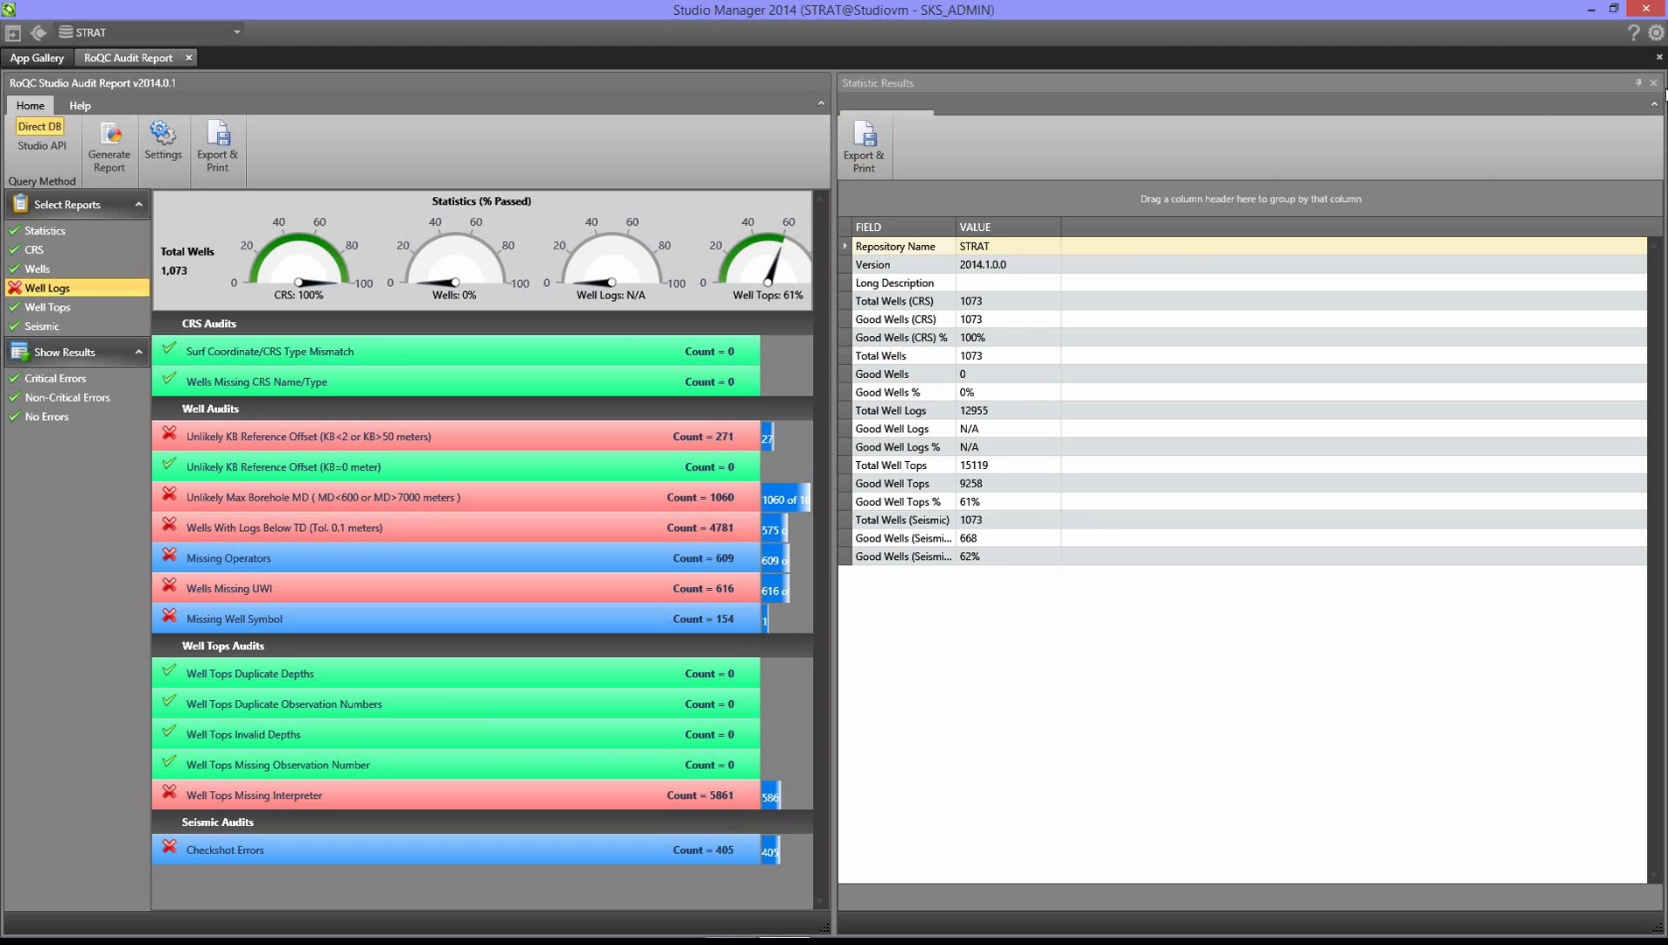
{"action": "left_click", "coordinate": [1655, 83]}
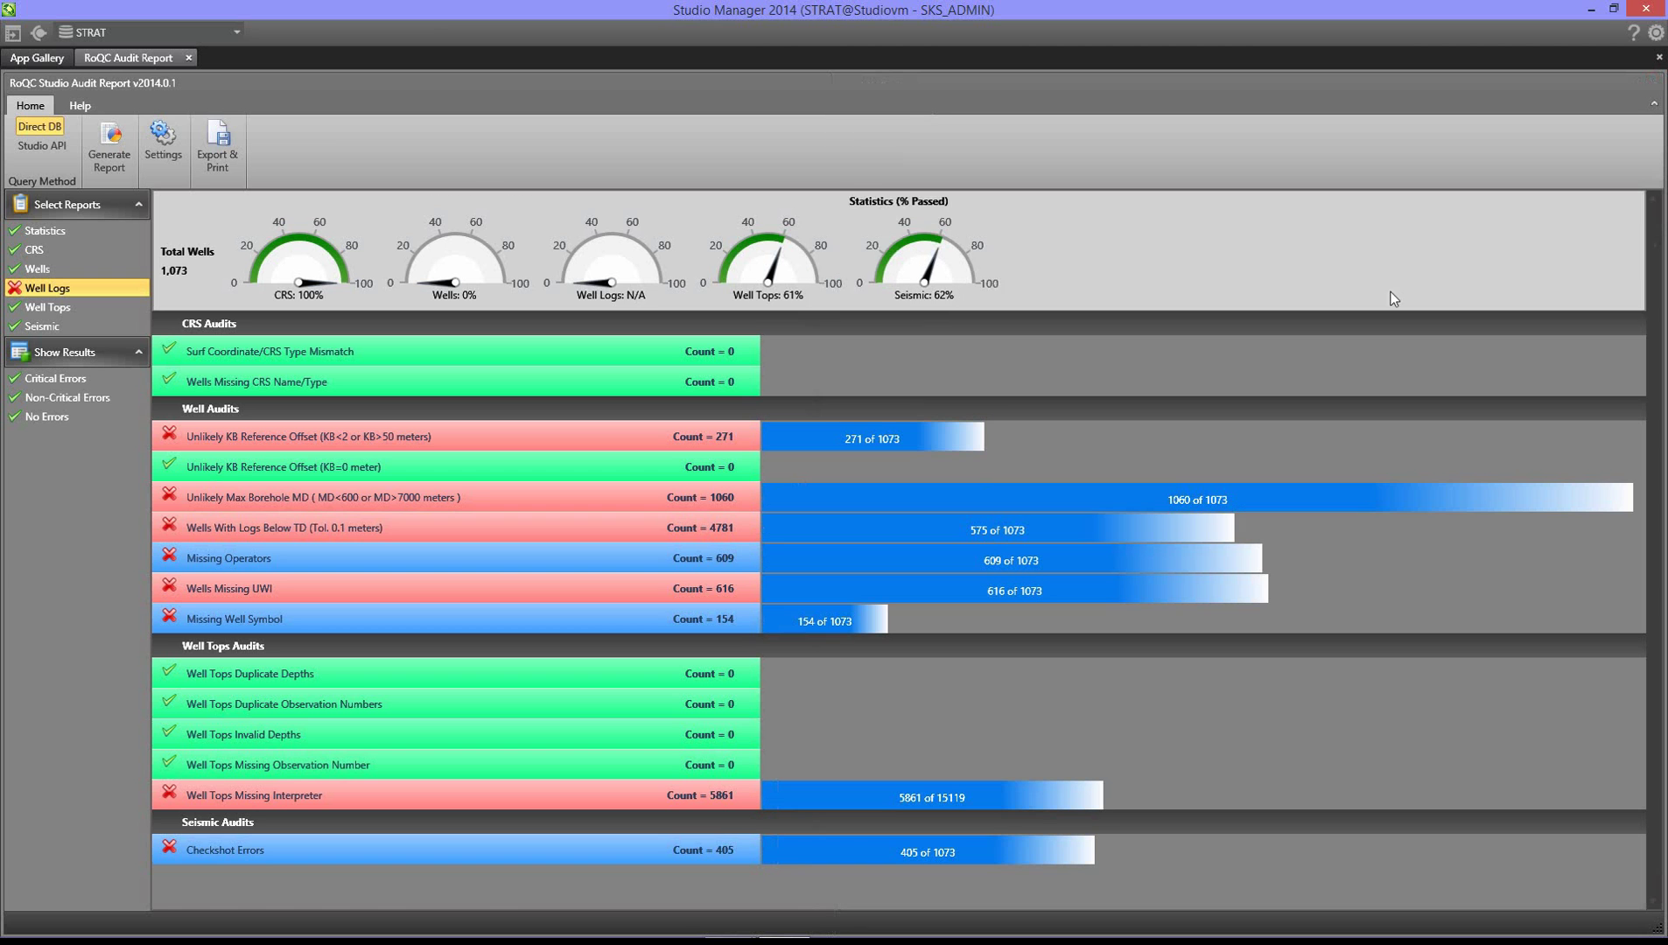